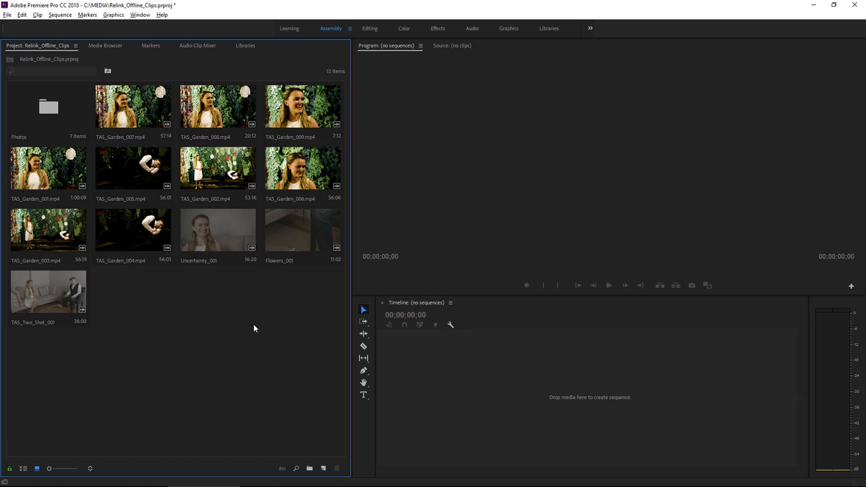
Switch to File Explorer and rename the Photos folder in C:\MEDIA as Photos old
{"action": "left_click", "coordinate": [486, 306]}
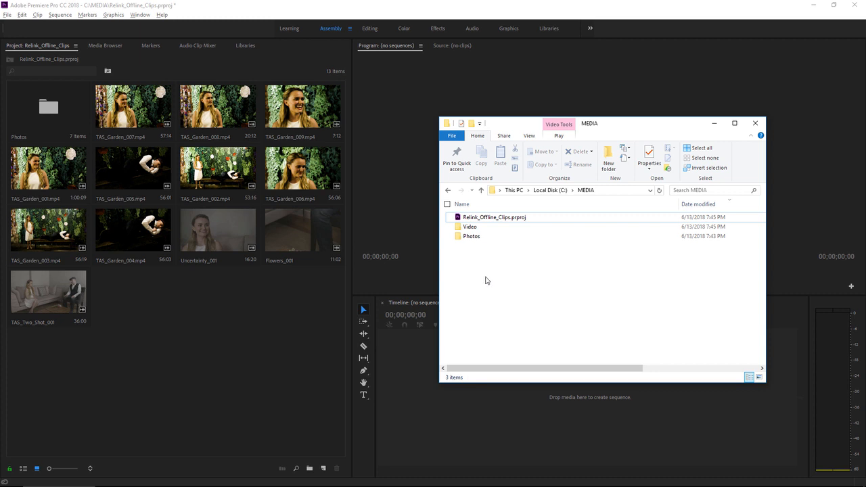
{"action": "left_click", "coordinate": [478, 239]}
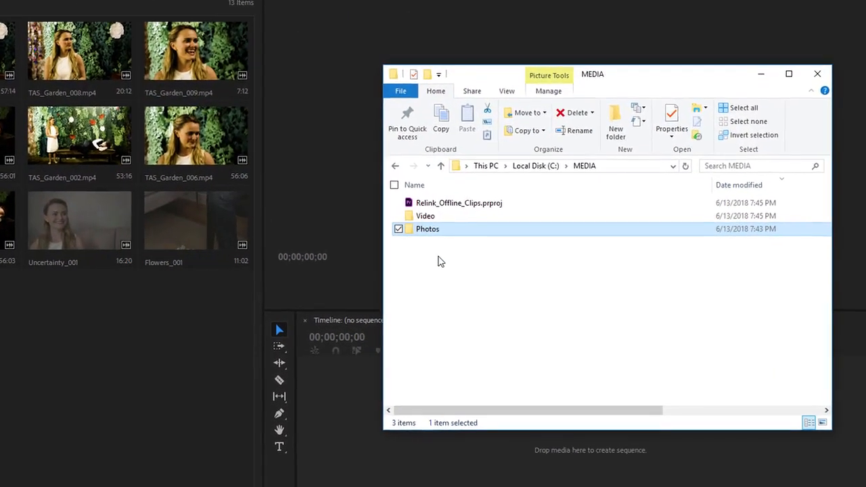
{"action": "left_click", "coordinate": [431, 234]}
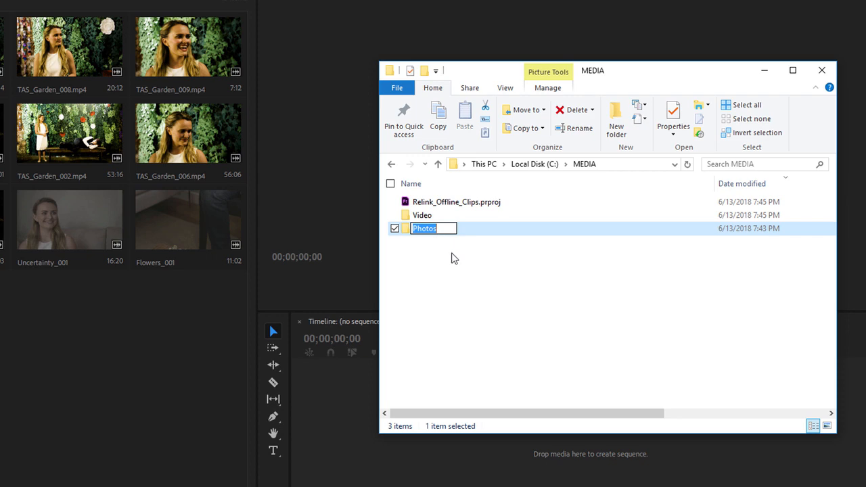
{"action": "key", "text": "Right"}
{"action": "type", "text": "old"}
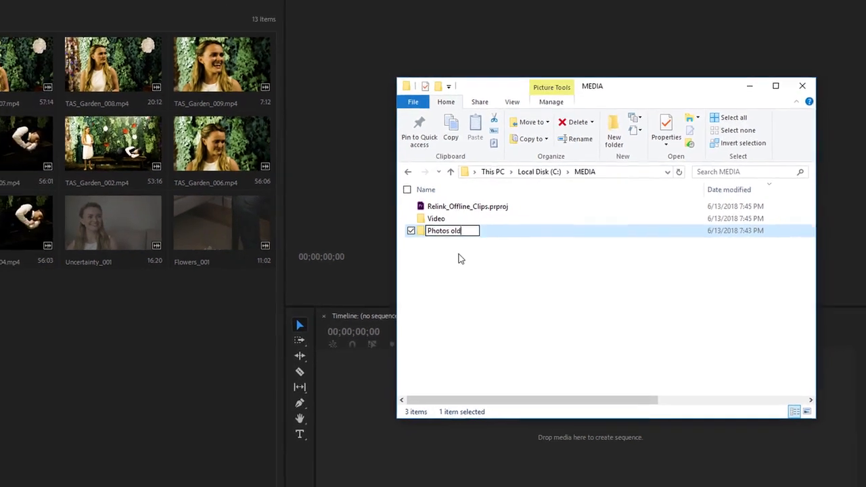
{"action": "key", "text": "Return"}
Switch back to Premiere Pro, check the clips in the Photos bin and return to the project's top level
{"action": "left_click", "coordinate": [201, 330]}
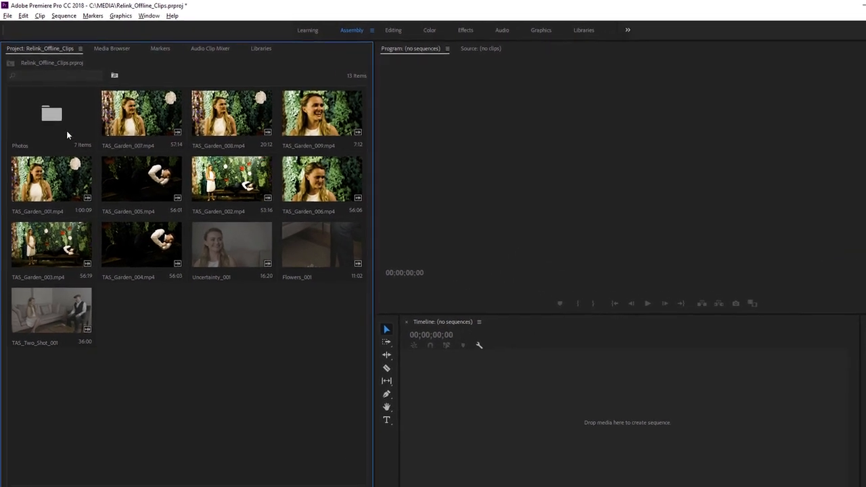
{"action": "double_click", "coordinate": [63, 126]}
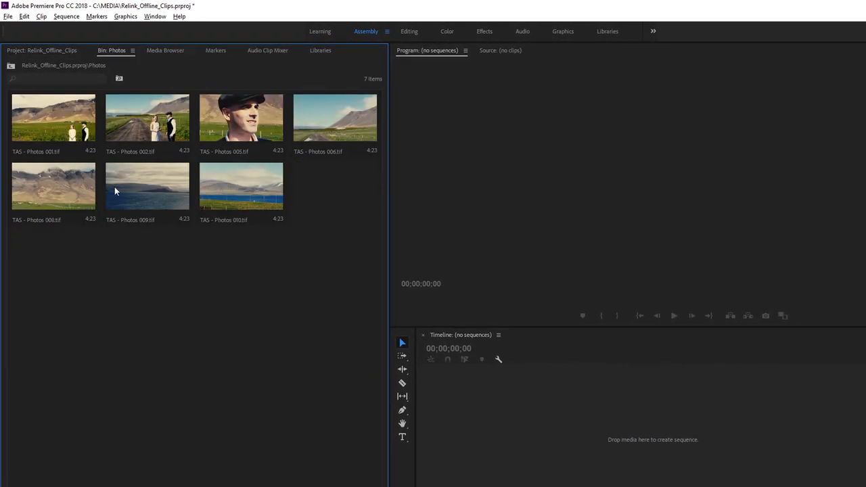
{"action": "left_click", "coordinate": [11, 65]}
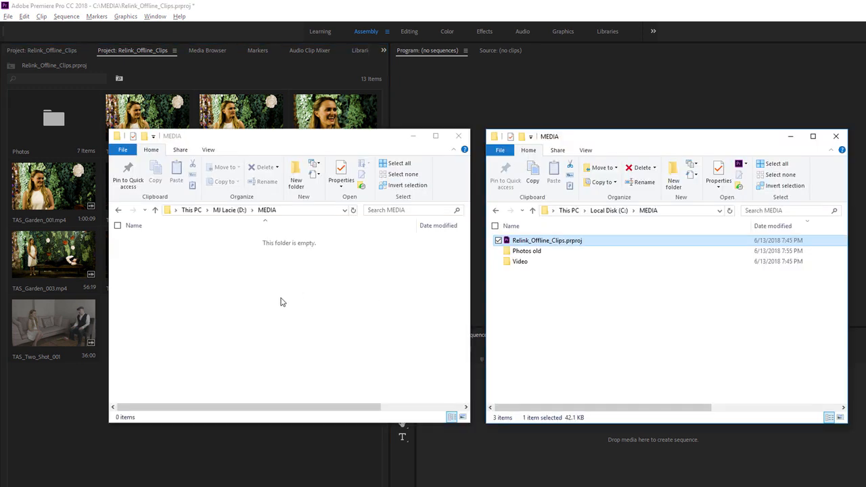
Switch to File Explorer and move the Video folder from C:\MEDIA to the MEDIA folder on drive D
{"action": "left_click", "coordinate": [508, 265]}
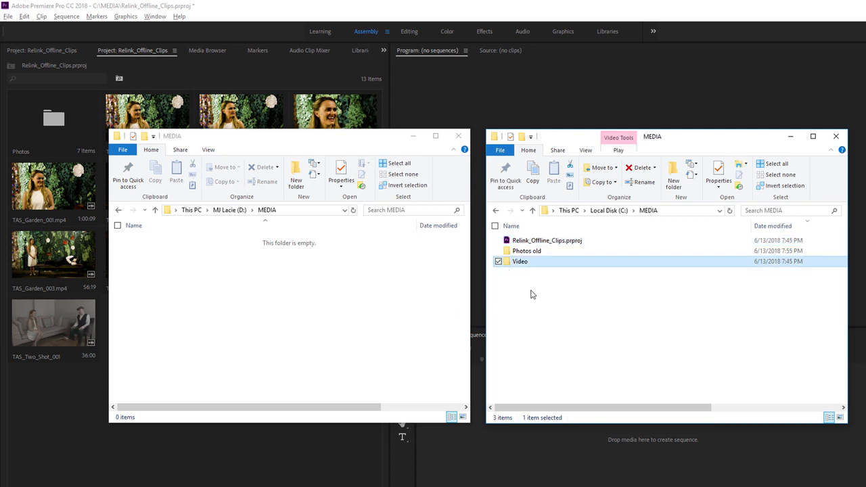
{"action": "left_click_drag", "start_coordinate": [511, 268], "coordinate": [312, 345]}
{"action": "key", "text": "shift"}
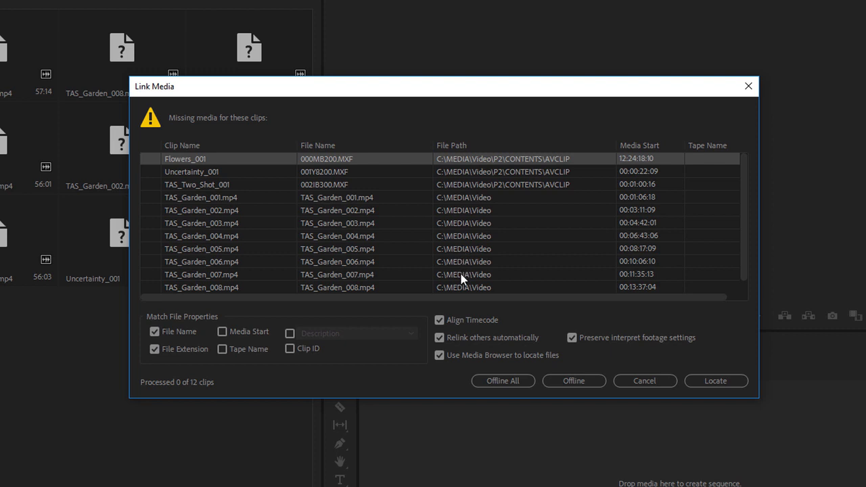
Start locating the missing Flowers_001 media in Premiere Pro, enlarging the Locate File dialog and displaying only exact name matches
{"action": "mouse_move", "coordinate": [744, 218]}
{"action": "left_mouse_down"}
{"action": "mouse_move", "coordinate": [745, 250]}
{"action": "mouse_move", "coordinate": [748, 212]}
{"action": "left_mouse_up"}
{"action": "left_click", "coordinate": [713, 380]}
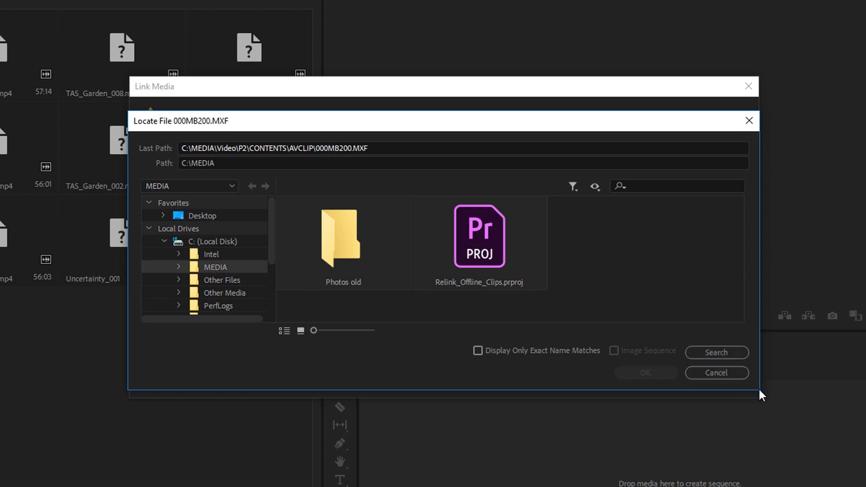
{"action": "left_click_drag", "start_coordinate": [758, 390], "coordinate": [751, 455]}
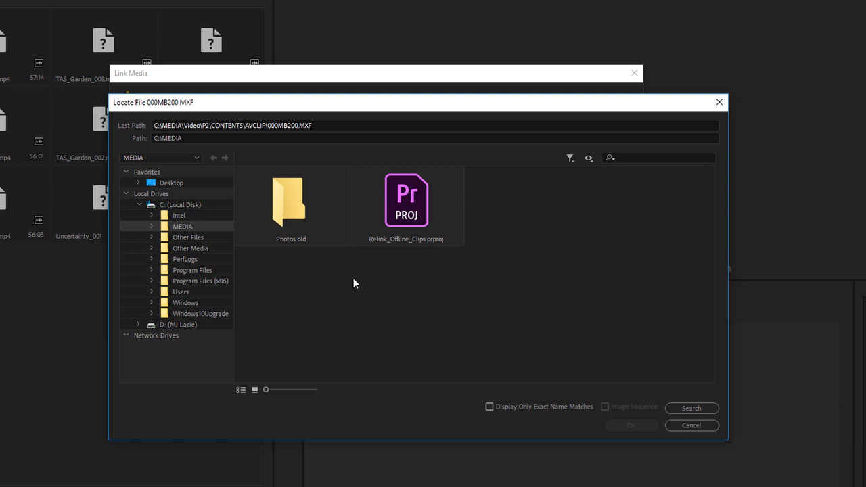
{"action": "left_click", "coordinate": [489, 406]}
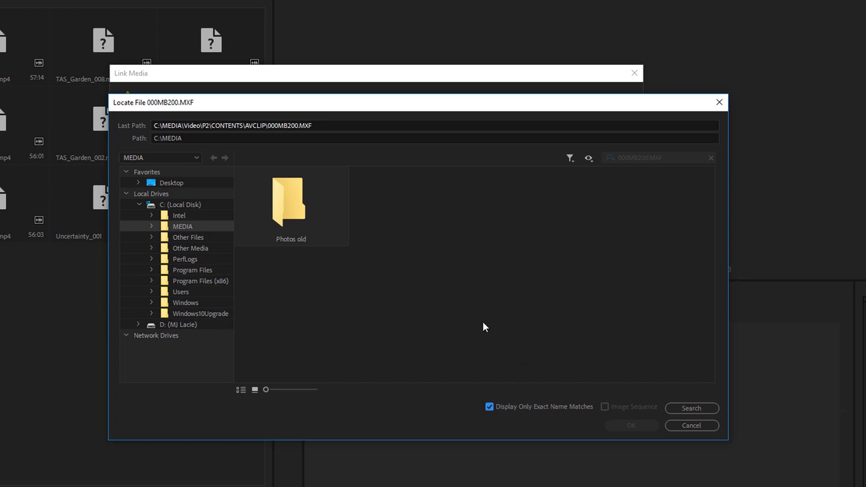
Search the MEDIA folder on drive D (MJ Lacie) for the missing file 000MB200.MXF
{"action": "left_click", "coordinate": [187, 325]}
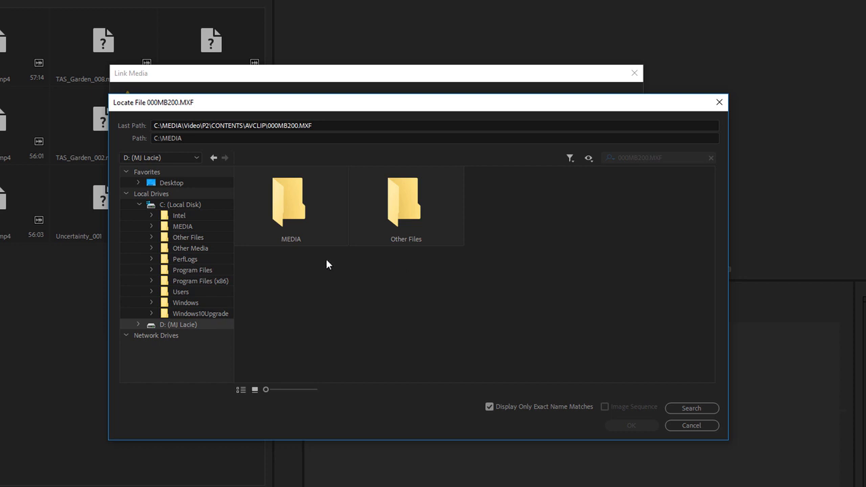
{"action": "double_click", "coordinate": [296, 201]}
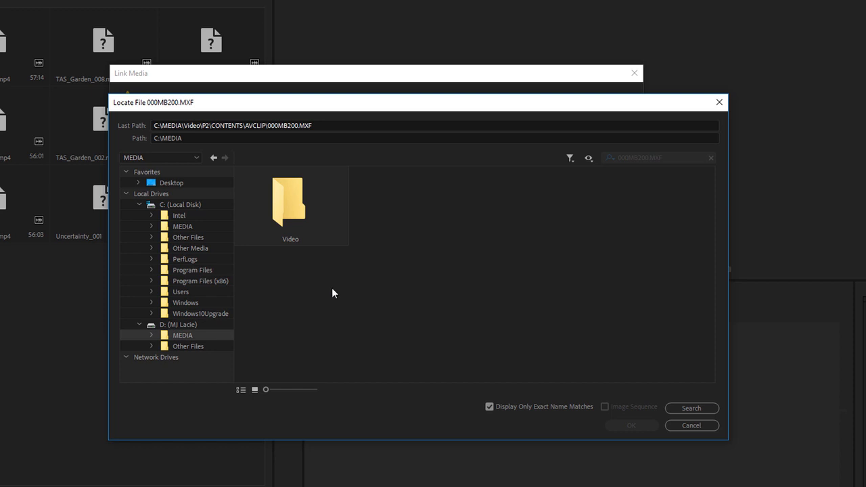
{"action": "left_click", "coordinate": [679, 406]}
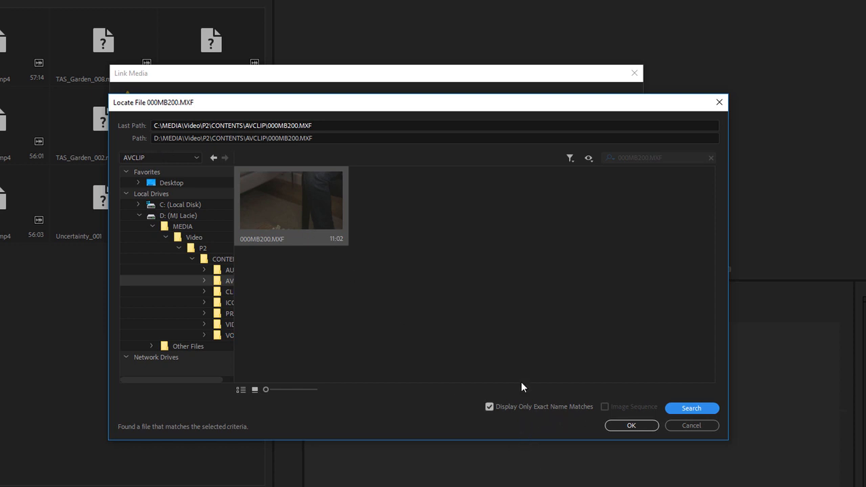
Compare the AVCLIP contents with and without the exact-name filter, and relink the missing media using 000MB200.MXF
{"action": "left_click", "coordinate": [489, 407]}
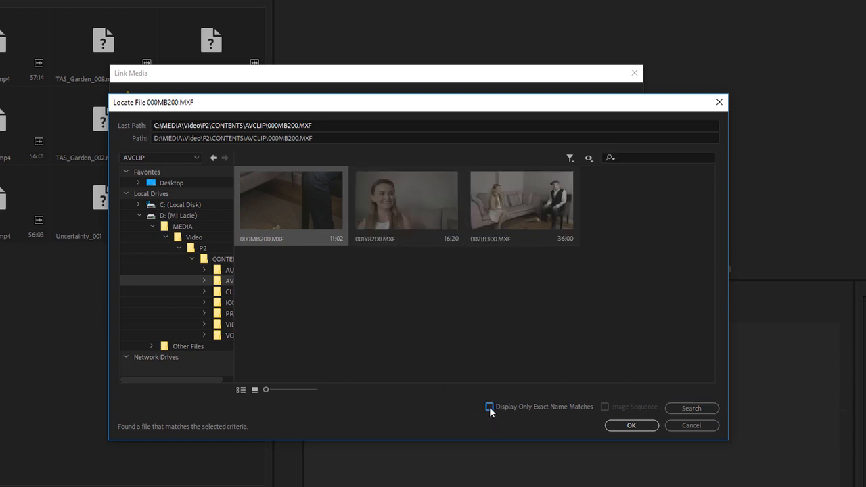
{"action": "left_click", "coordinate": [489, 407]}
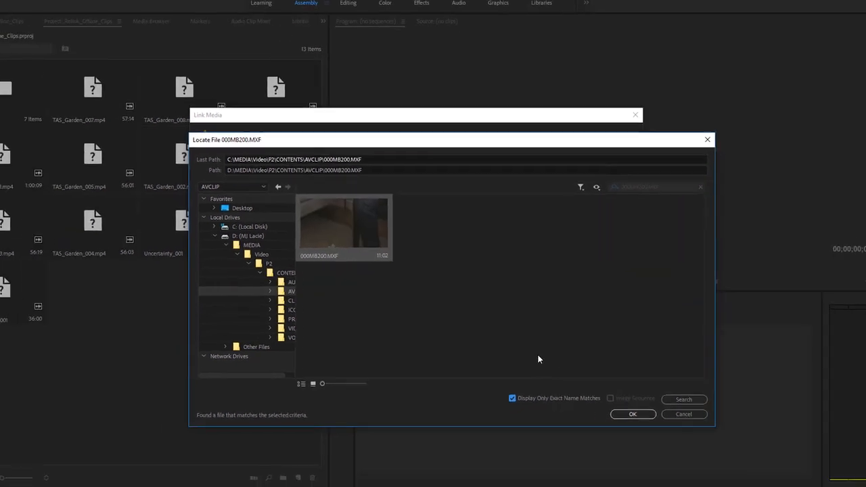
{"action": "left_click", "coordinate": [622, 410]}
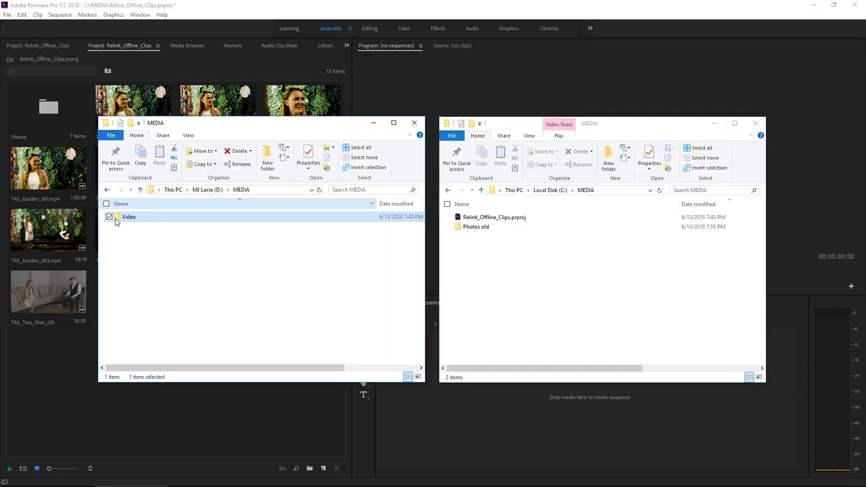
Move the Video folder from D:\MEDIA back to C:\MEDIA in File Explorer and return to Premiere Pro
{"action": "left_click_drag", "start_coordinate": [115, 217], "coordinate": [494, 299]}
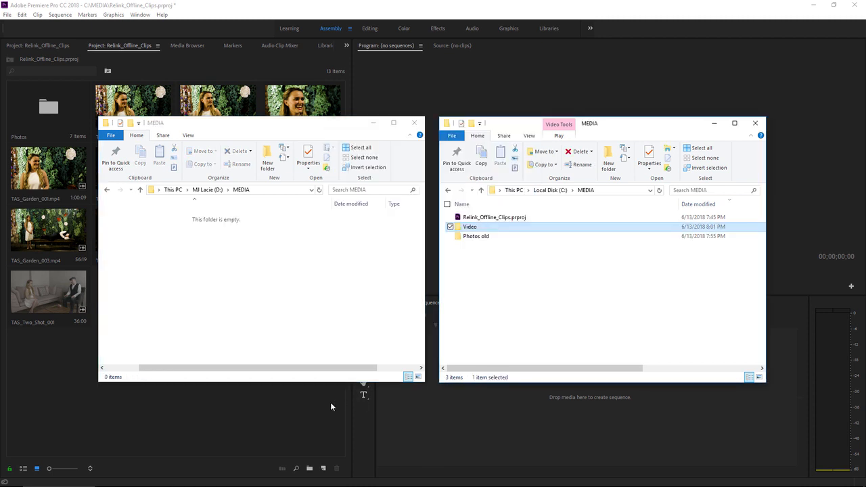
{"action": "left_click", "coordinate": [290, 410]}
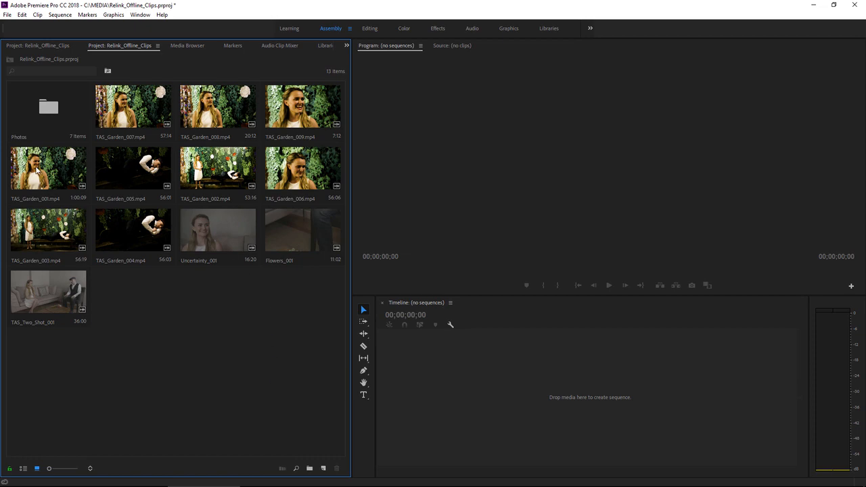
Make TAS_Garden_001.mp4 offline with its media files remaining on disk, and view its Edit Offline File settings without changing them
{"action": "right_click", "coordinate": [36, 172]}
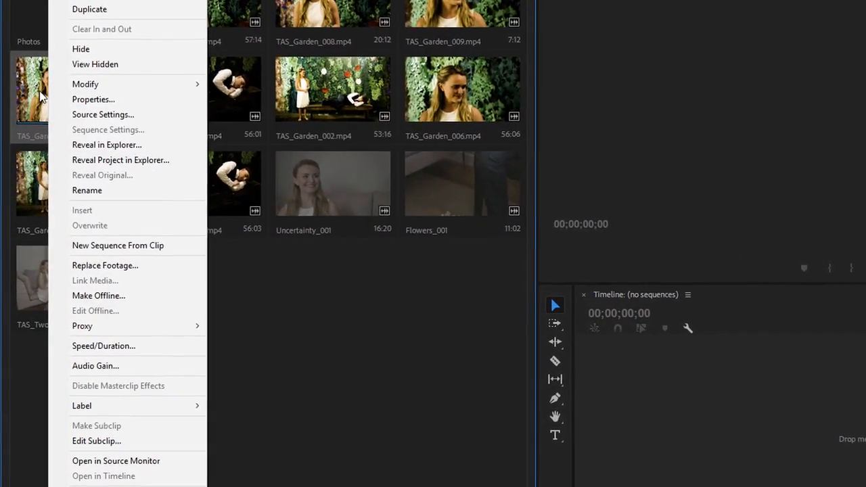
{"action": "left_click", "coordinate": [142, 298]}
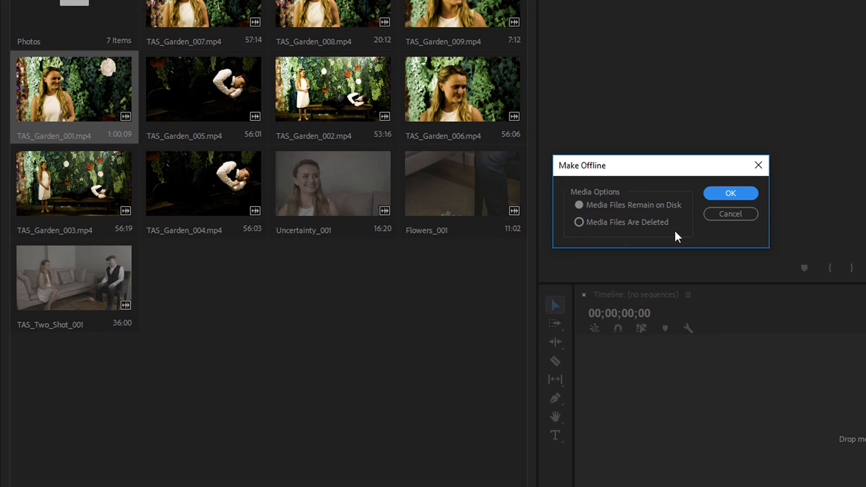
{"action": "left_click", "coordinate": [731, 194]}
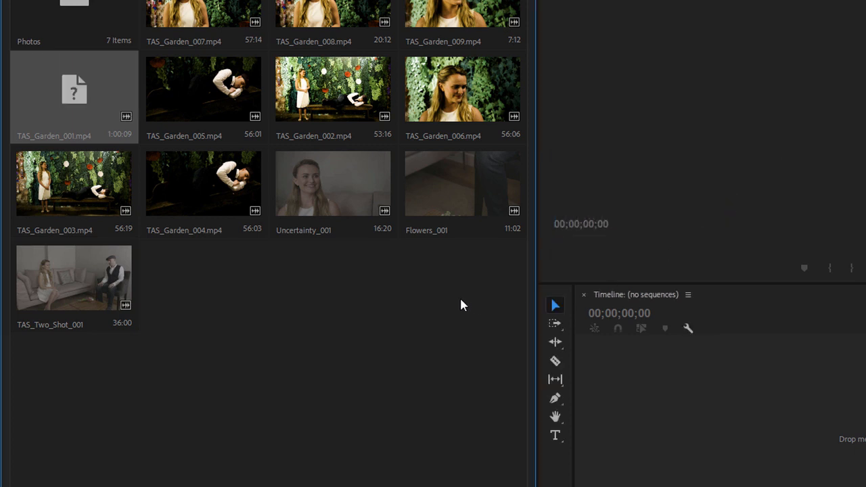
{"action": "double_click", "coordinate": [79, 96]}
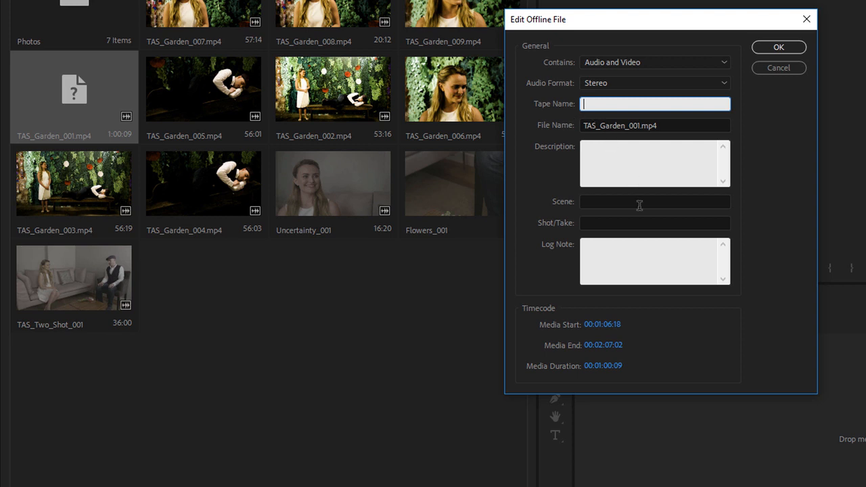
{"action": "left_click", "coordinate": [777, 69]}
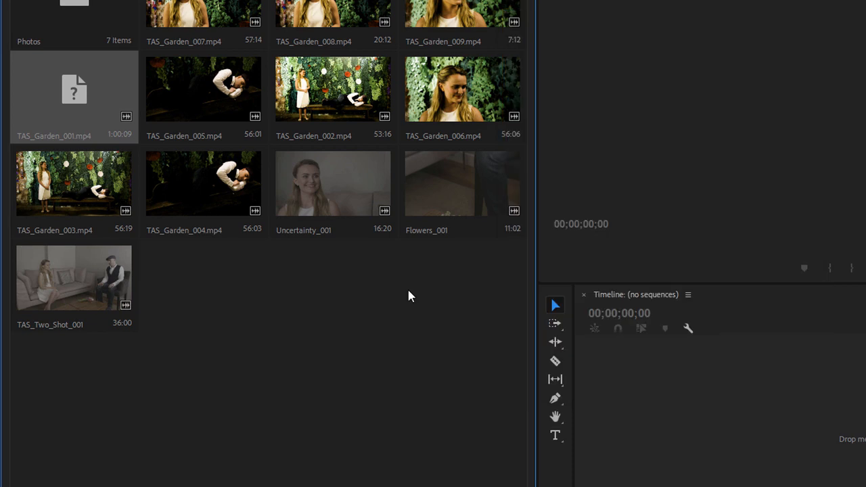
Open Link Media for TAS_Garden_001.mp4 and inspect the system file dialog used when Media Browser is disabled for locating files
{"action": "right_click", "coordinate": [71, 85]}
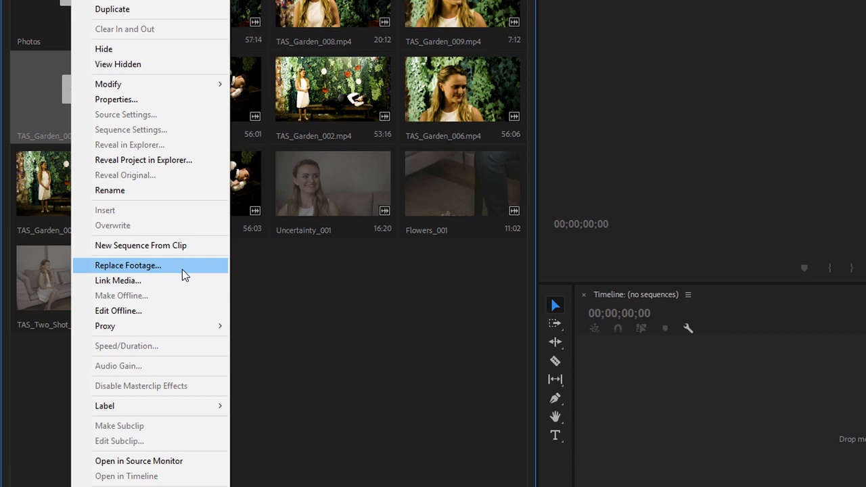
{"action": "left_click", "coordinate": [172, 281]}
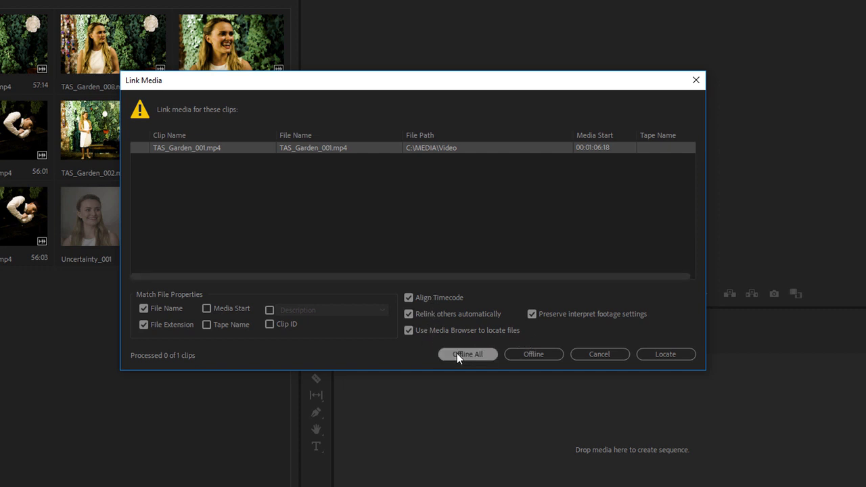
{"action": "left_click", "coordinate": [408, 330]}
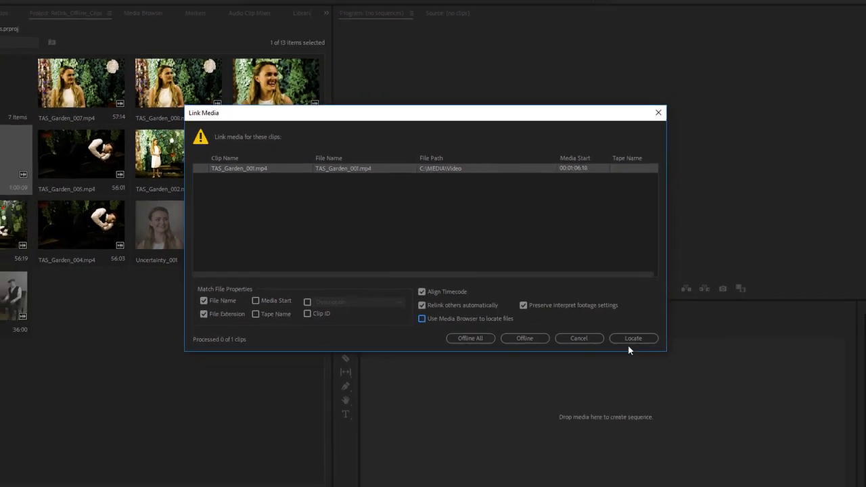
{"action": "left_click", "coordinate": [654, 349]}
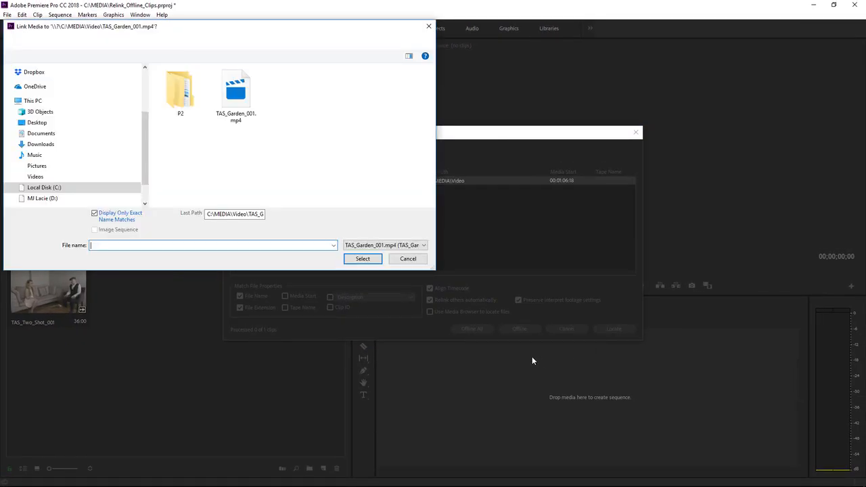
{"action": "left_click", "coordinate": [408, 258]}
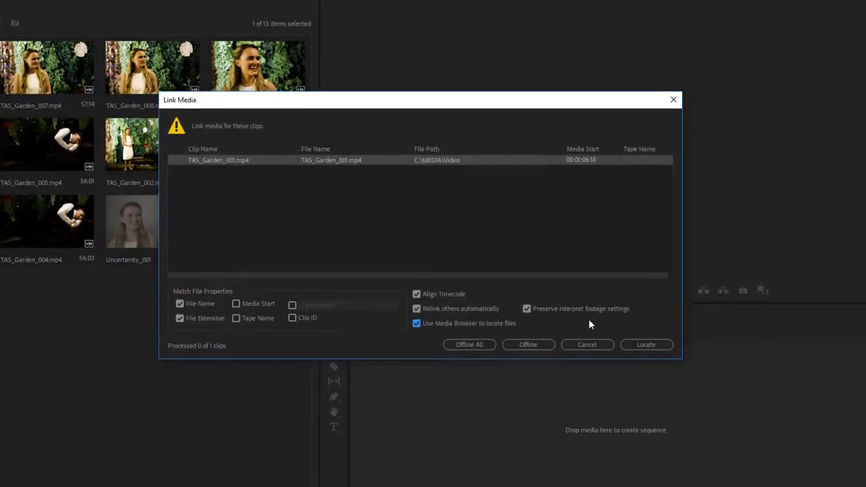